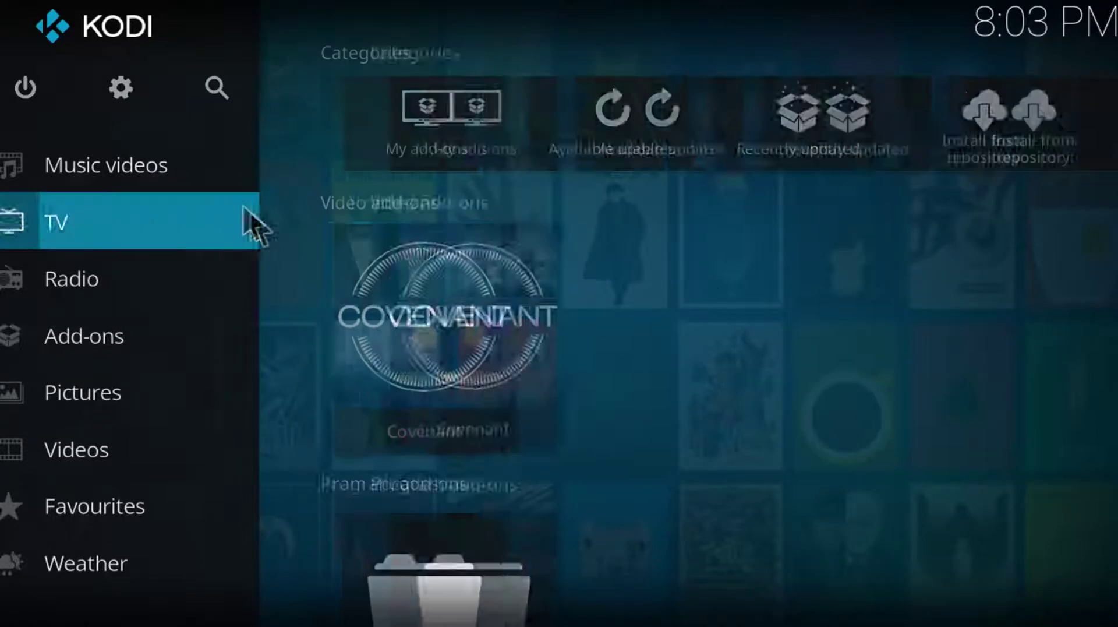
left_click(137, 100)
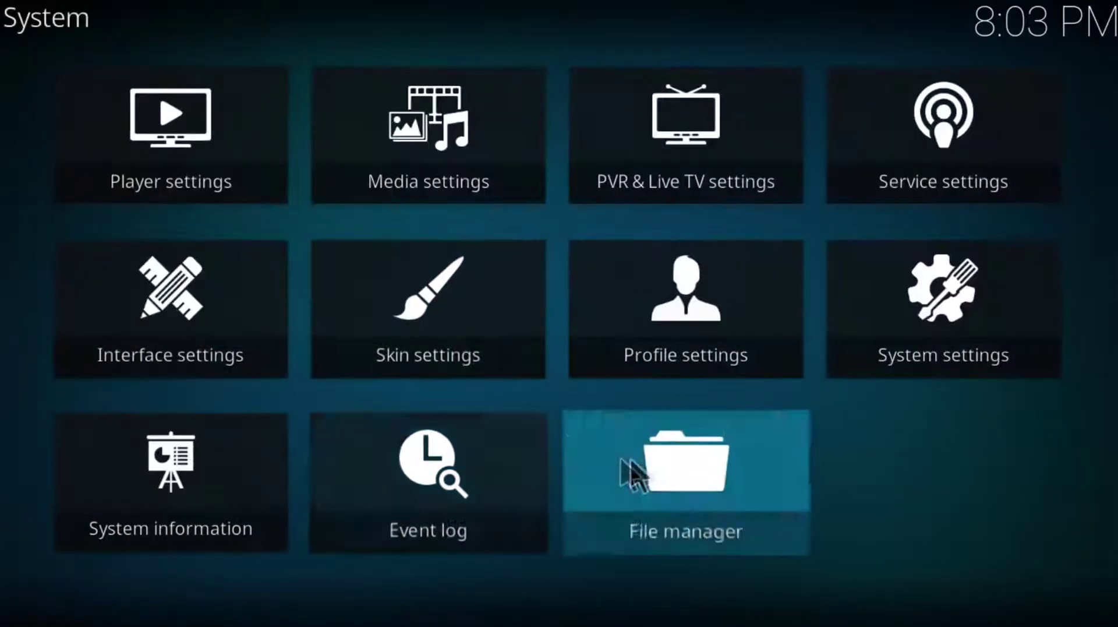
left_click(669, 474)
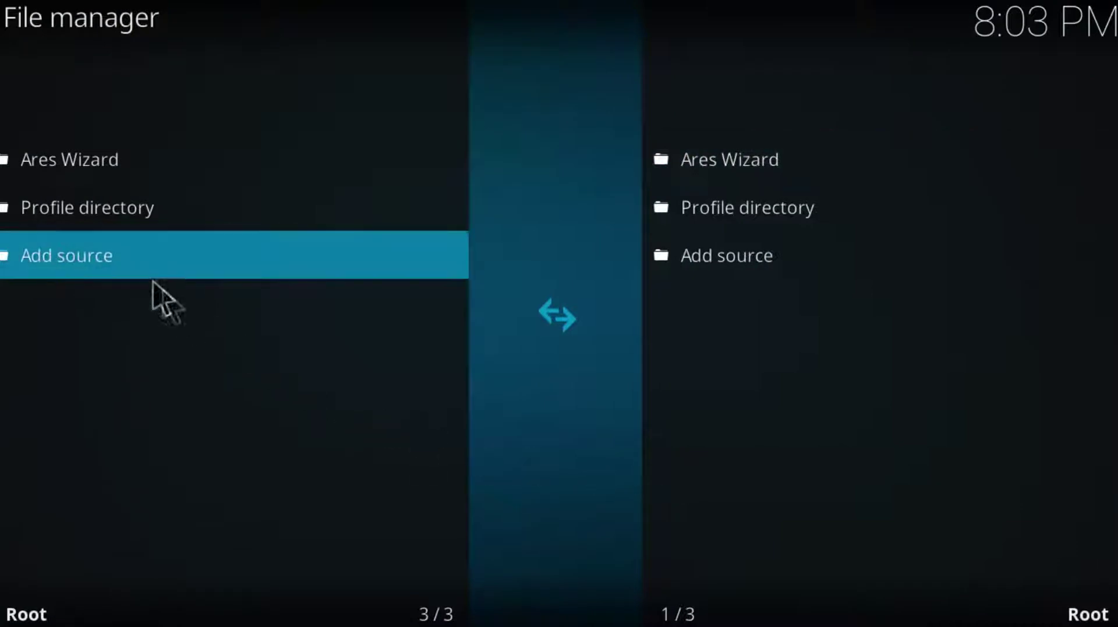
left_click(106, 250)
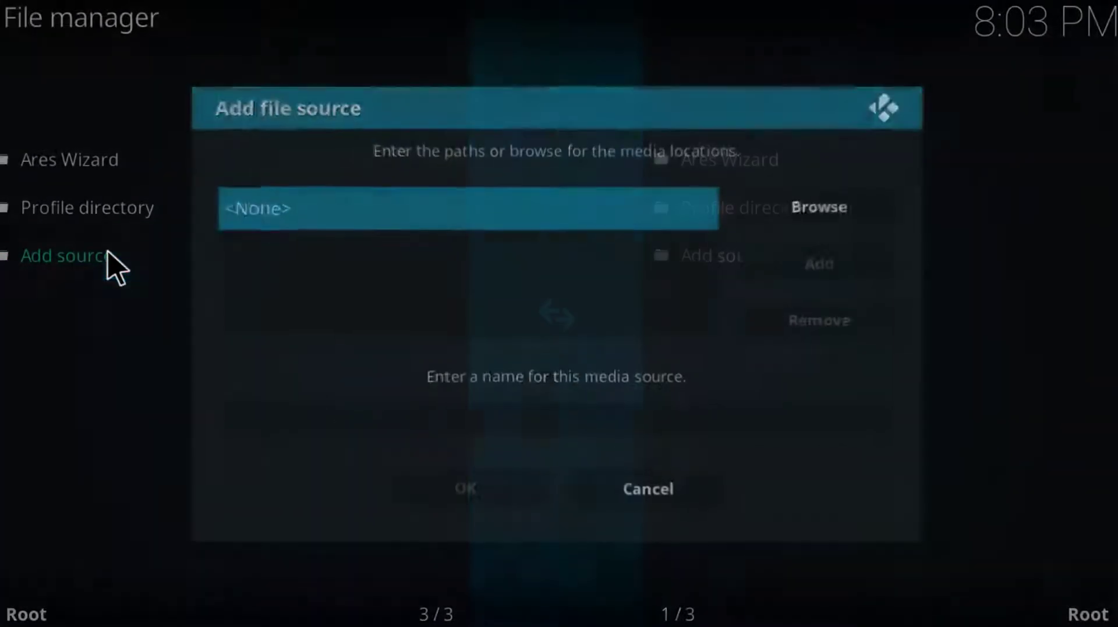
left_click(311, 224)
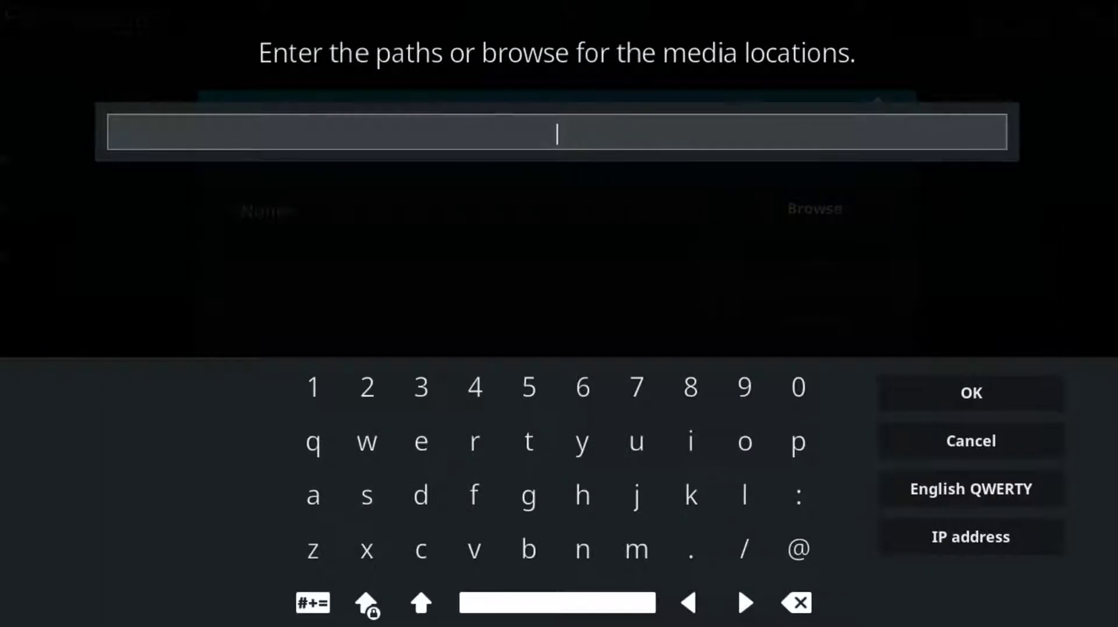
type("http://soullessbuilds.com/repo/")
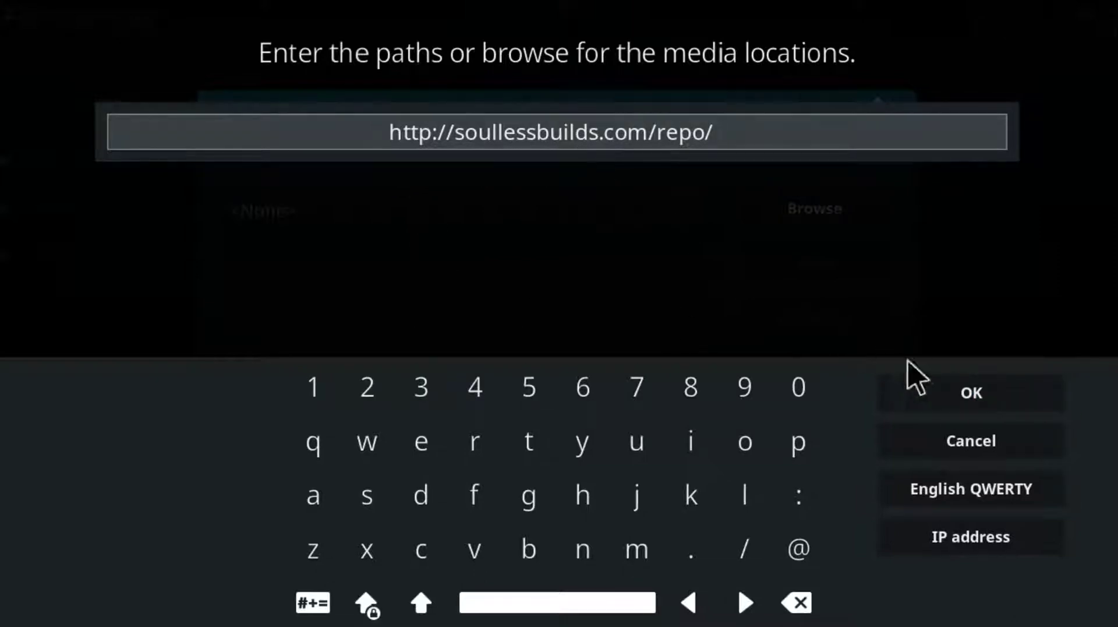
left_click(974, 402)
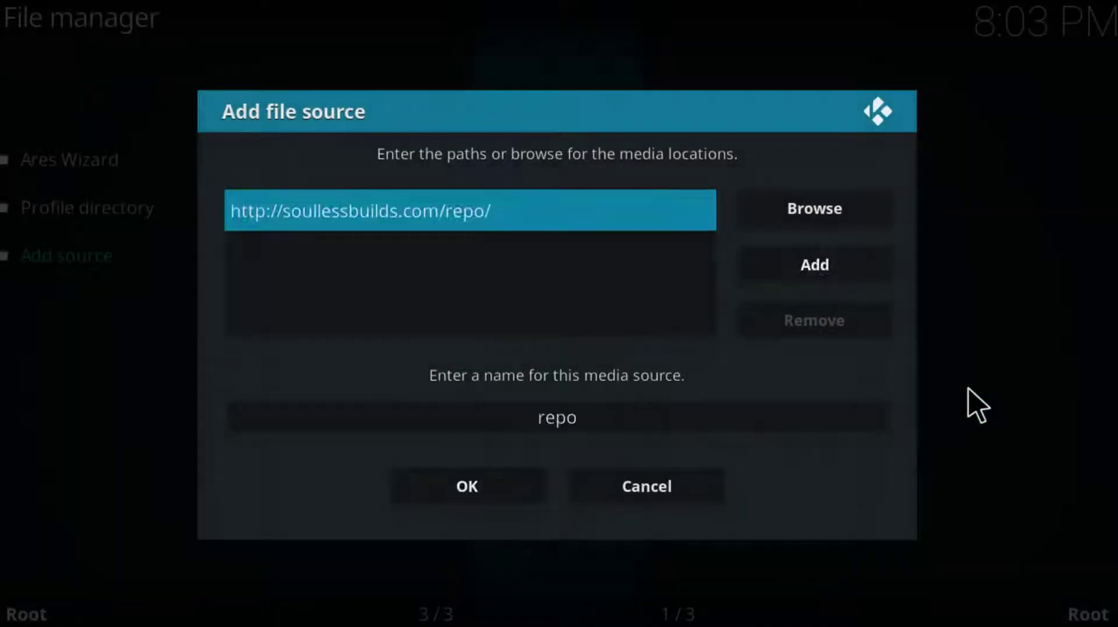
Name the new media source Soulless and save it
left_click(599, 417)
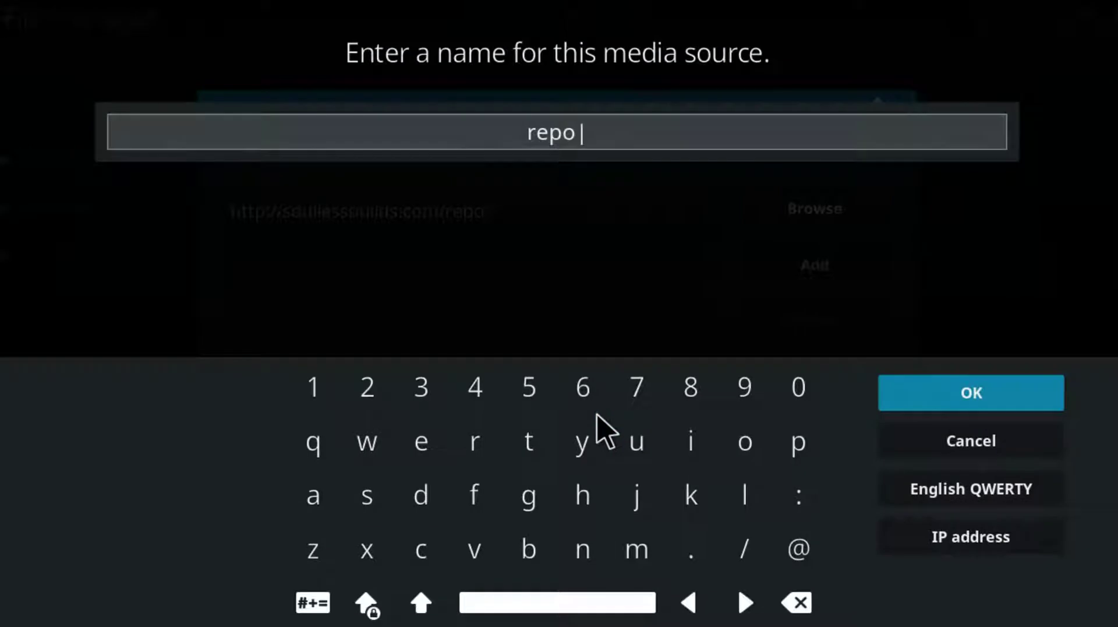
key("BackSpace")
key("BackSpace")
key("BackSpace")
key("BackSpace")
type("Soulless")
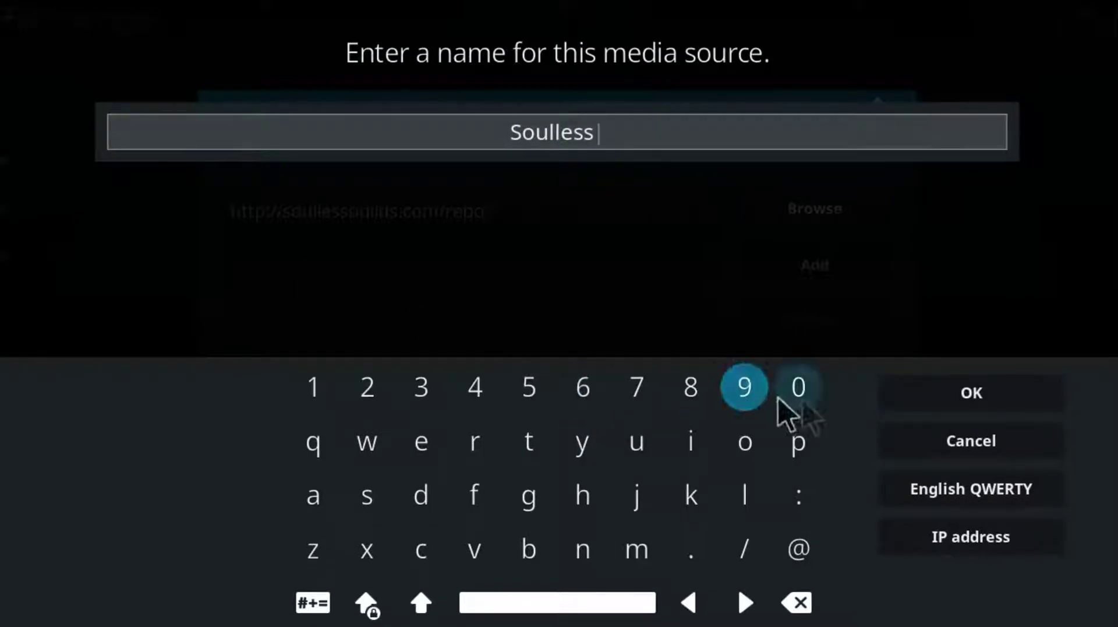
left_click(988, 395)
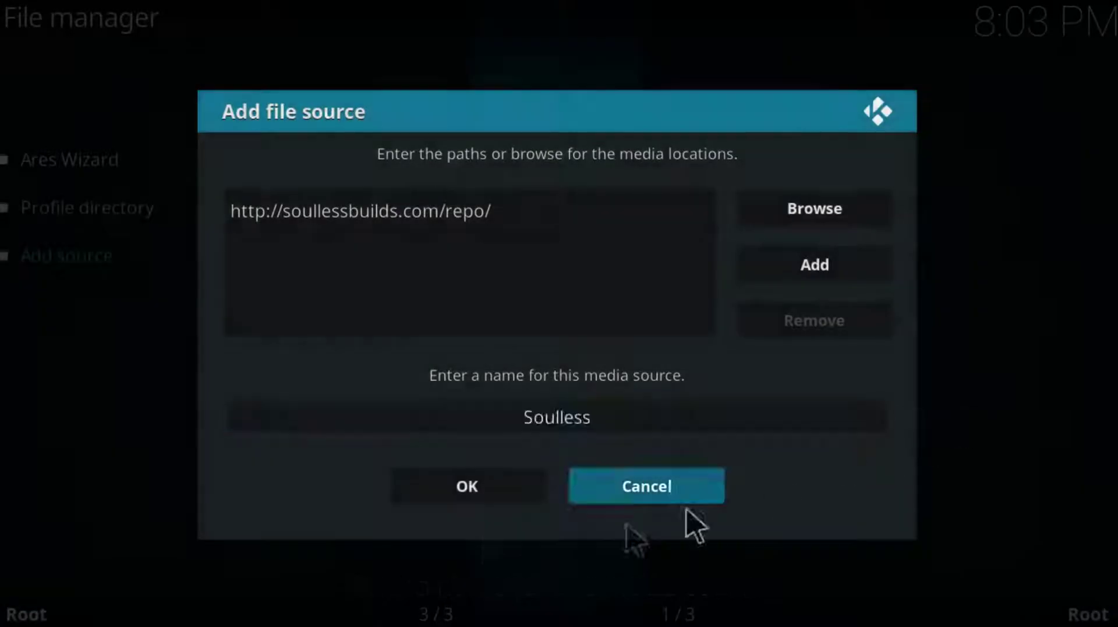
left_click(451, 493)
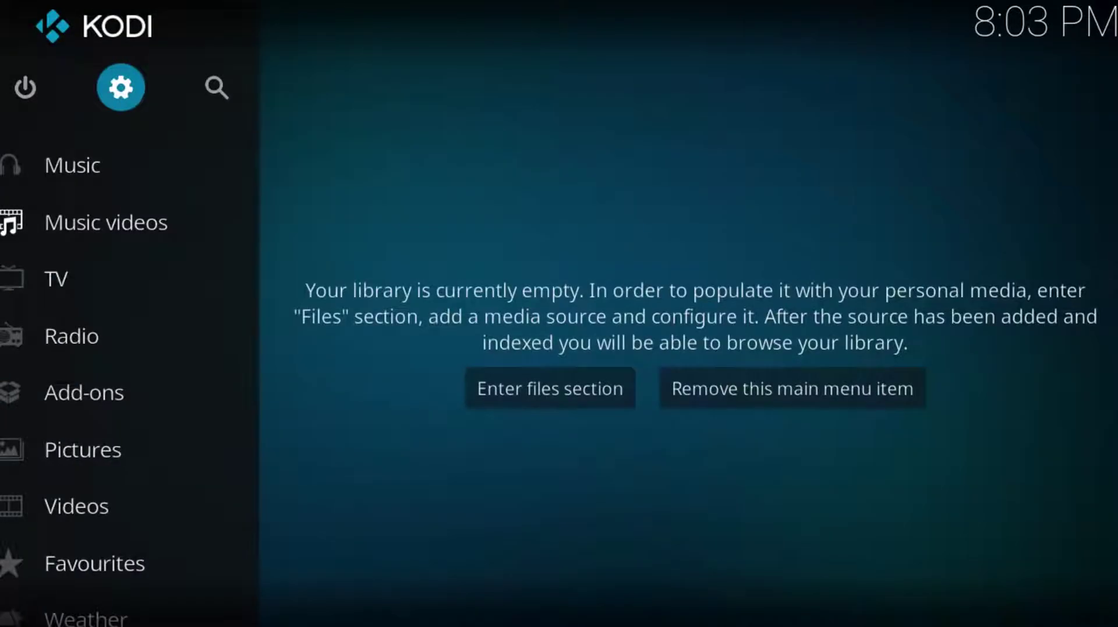
Install the add-on repository from repository.soulless-1.0.4.zip in the Soulless source
left_click(97, 409)
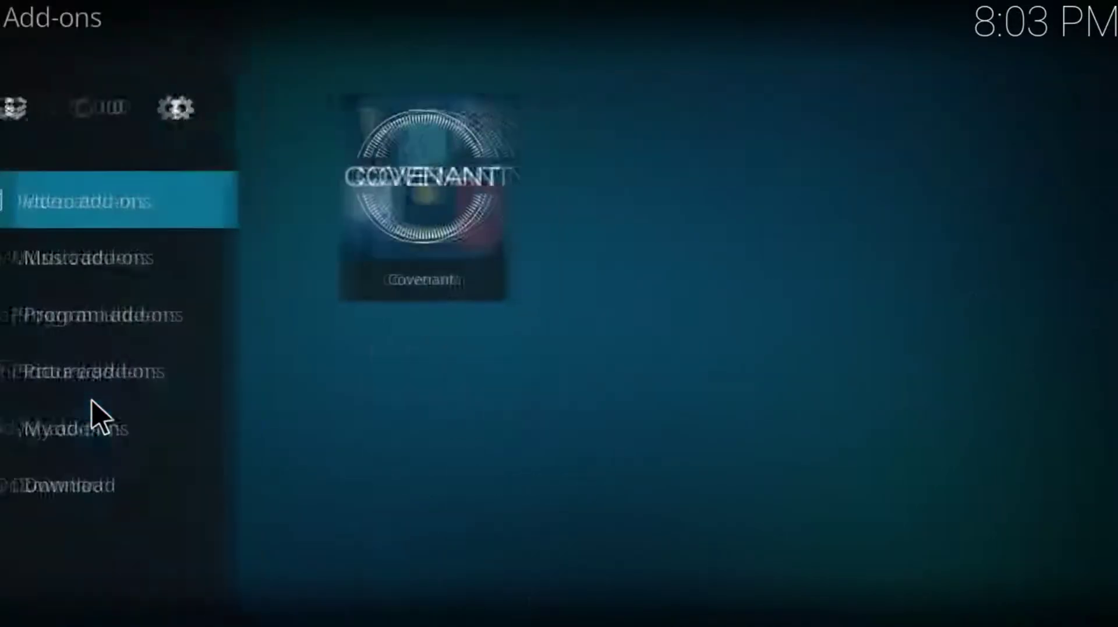
left_click(39, 111)
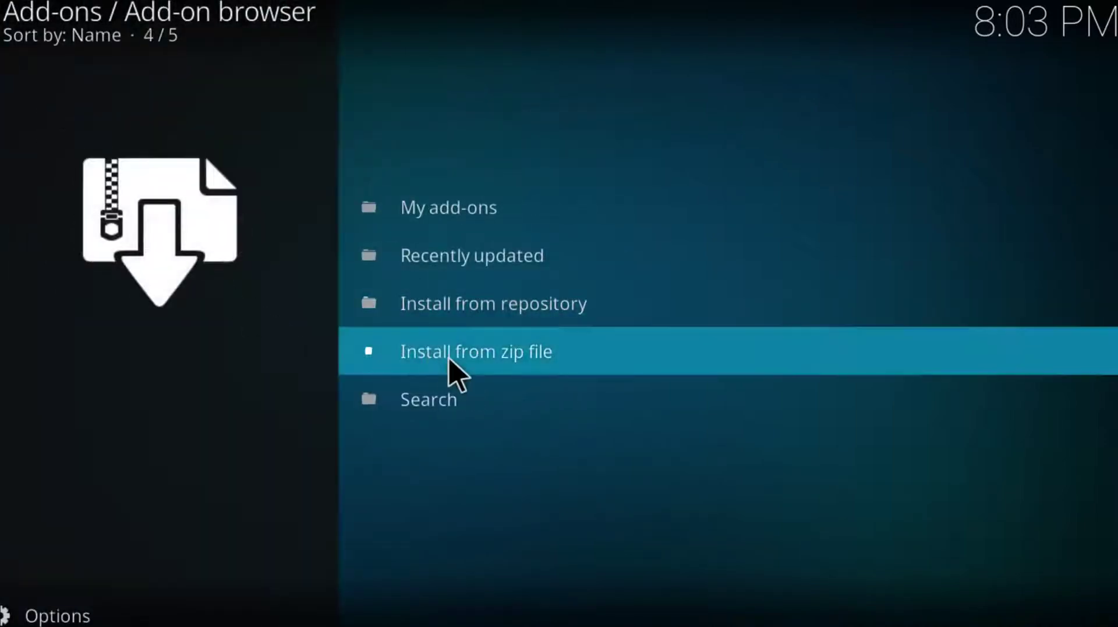
left_click(577, 357)
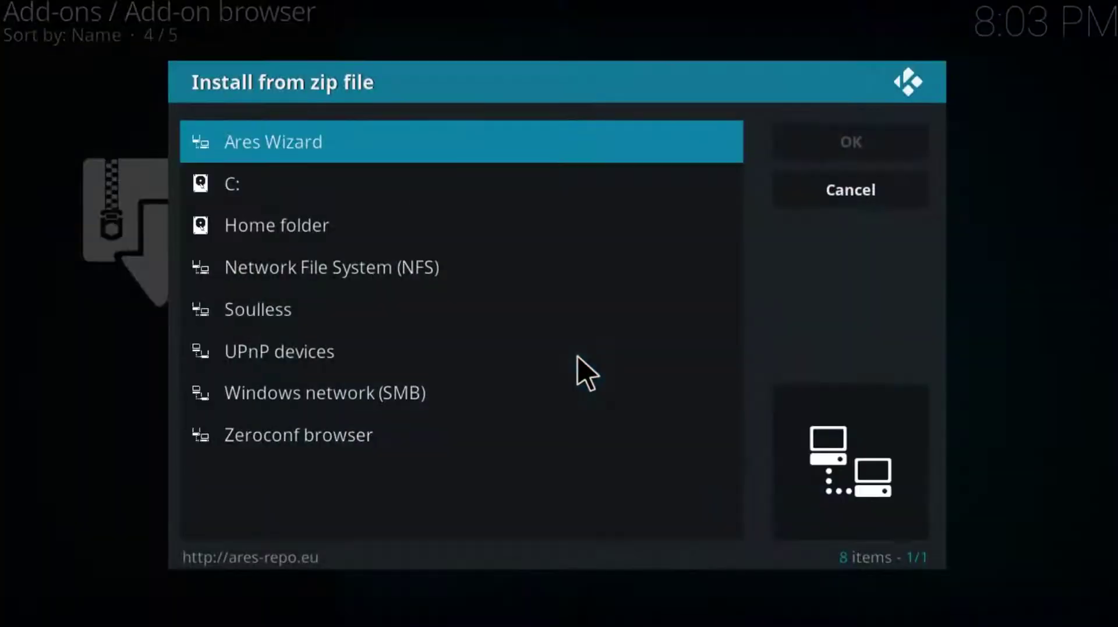
left_click(325, 312)
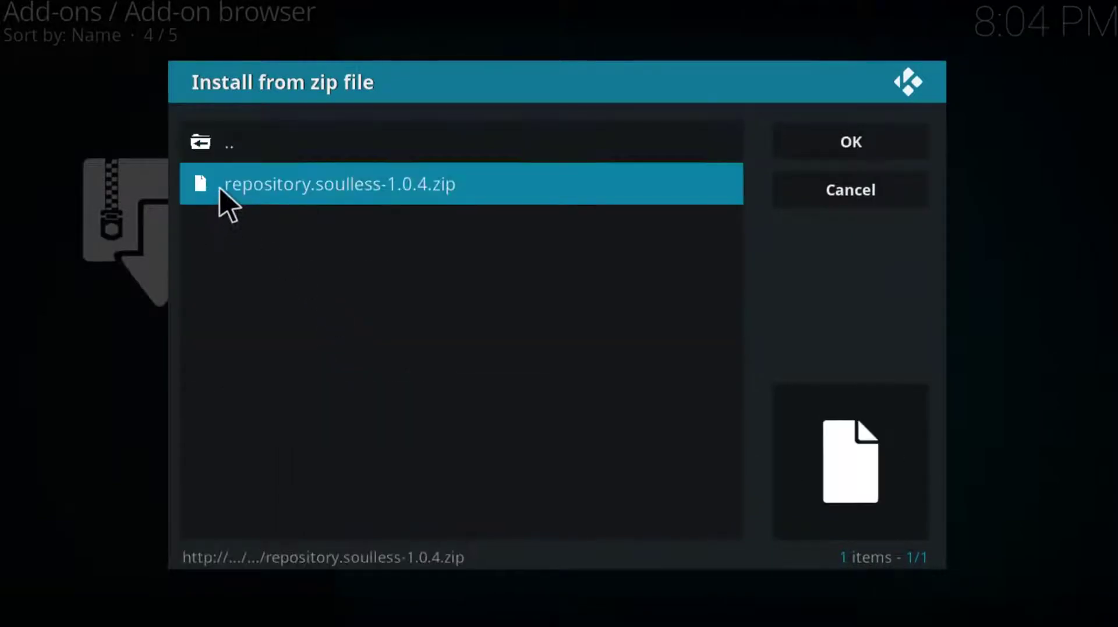
left_click(379, 192)
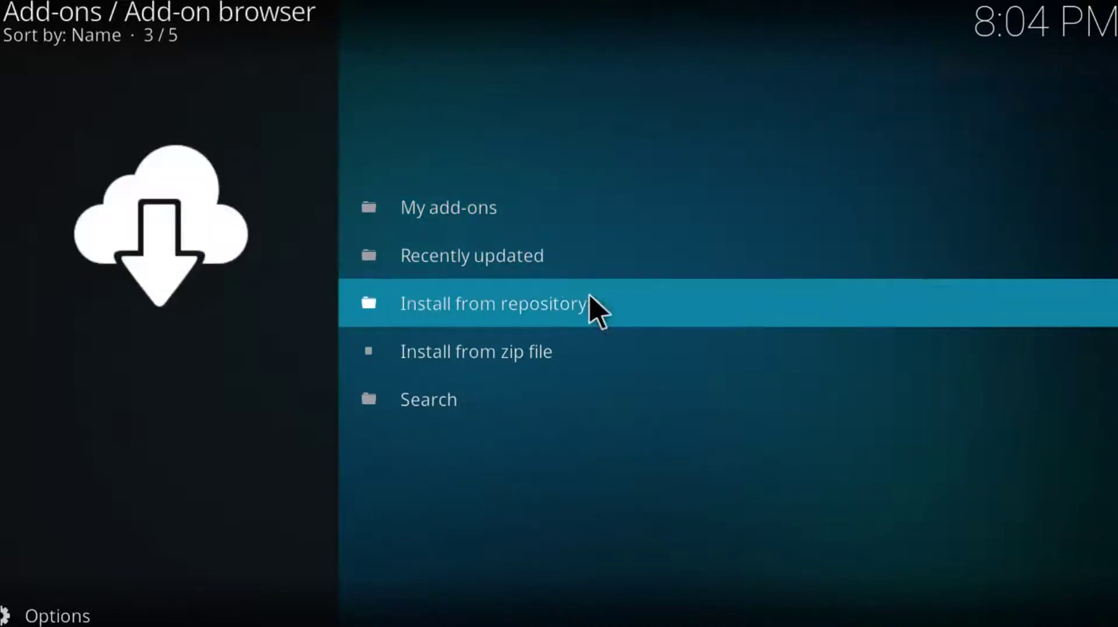
Install the Poseidon video add-on from the Soulless Repo
left_click(590, 300)
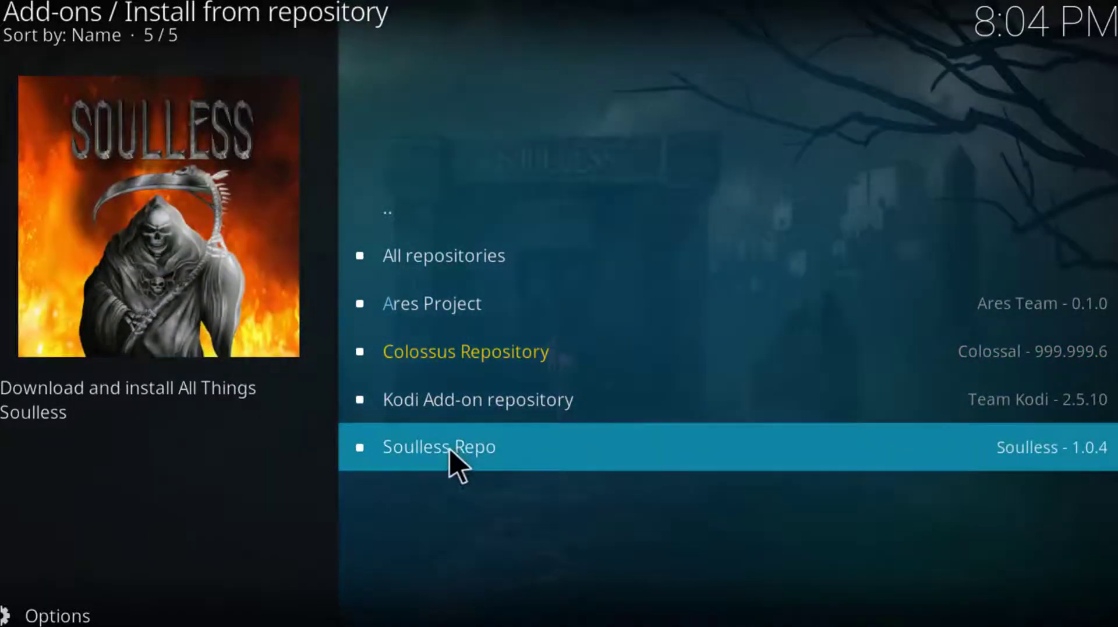
left_click(518, 447)
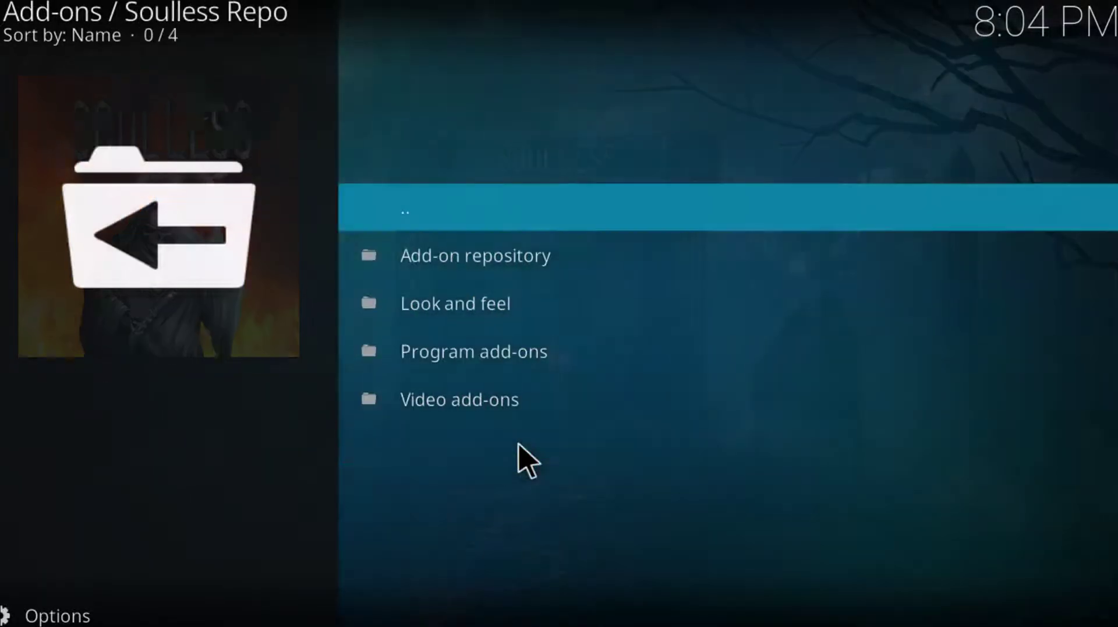
left_click(463, 402)
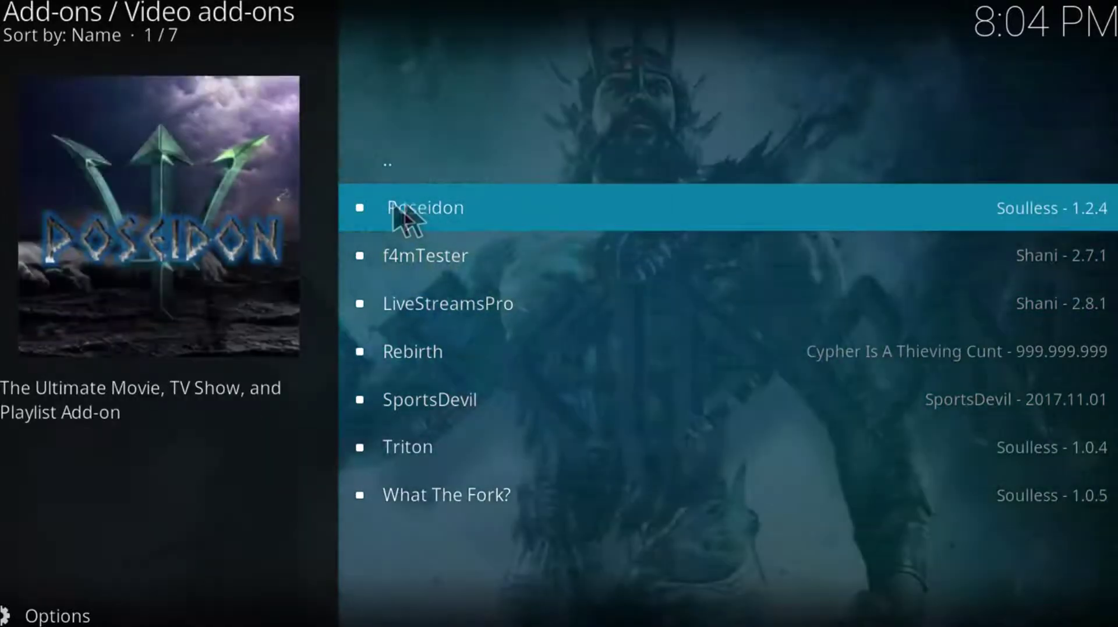
left_click(537, 208)
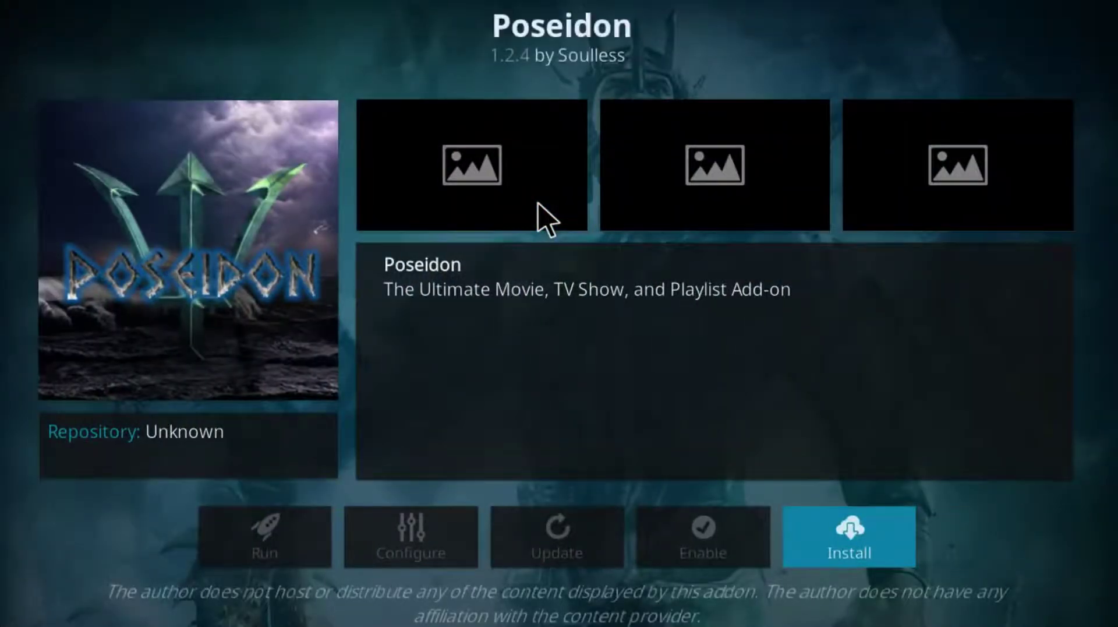
left_click(854, 538)
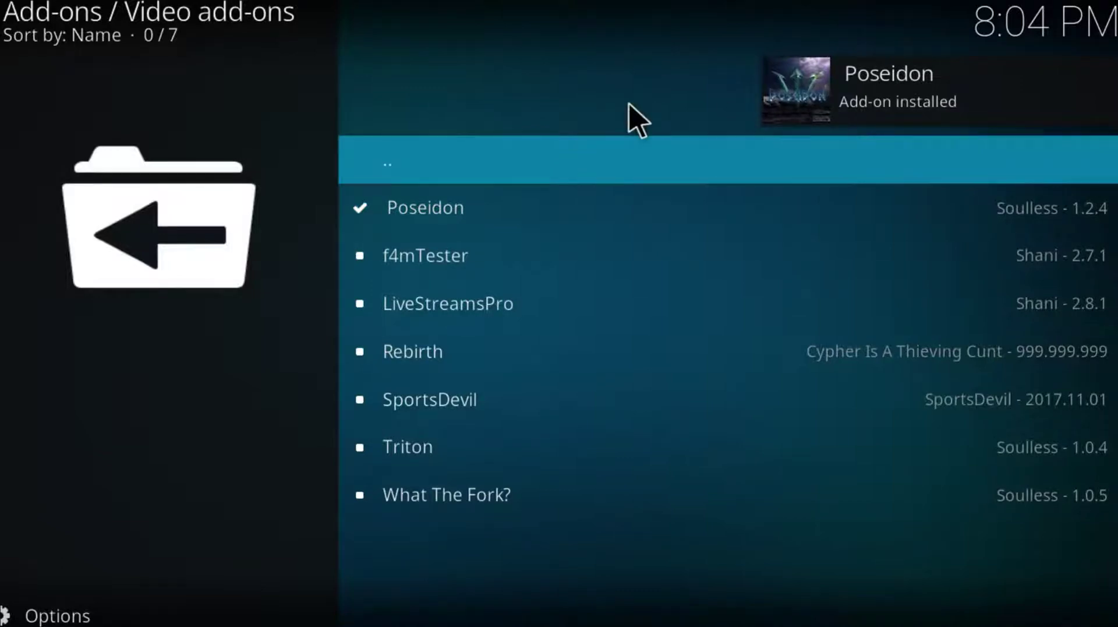
Leave the add-on browser, open Poseidon and list its movies in the Comedy genre
key("BackSpace")
key("BackSpace")
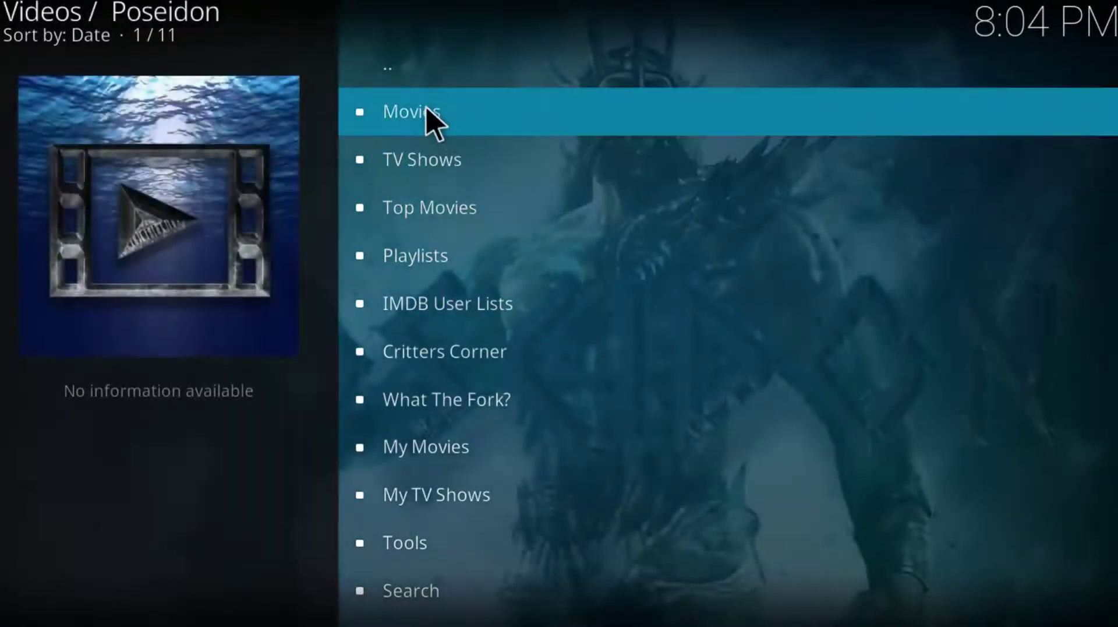
left_click(427, 109)
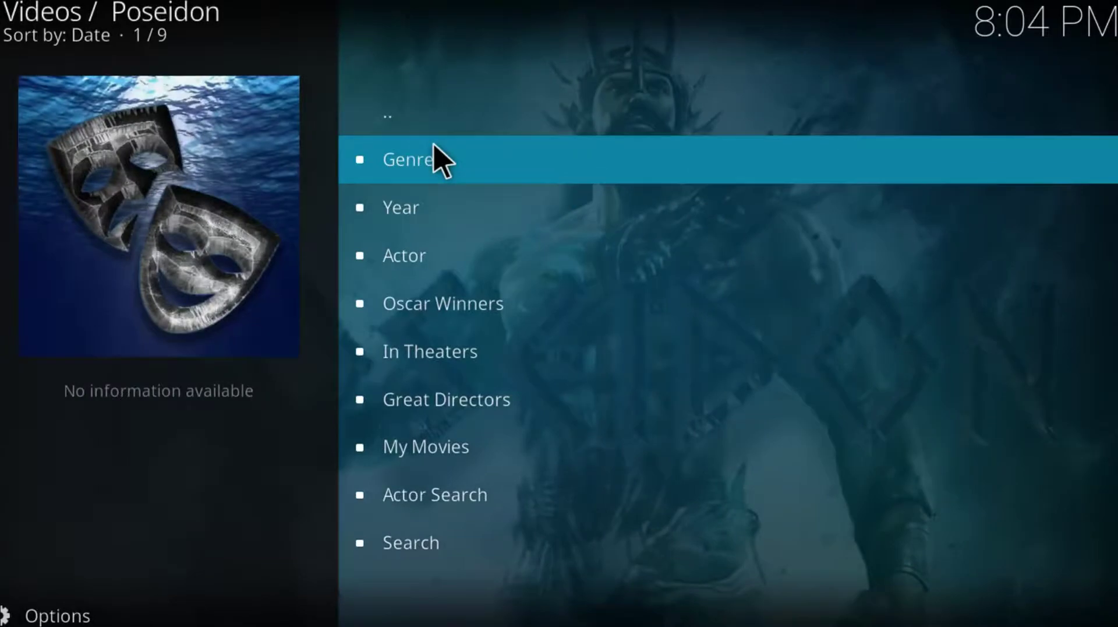
left_click(434, 153)
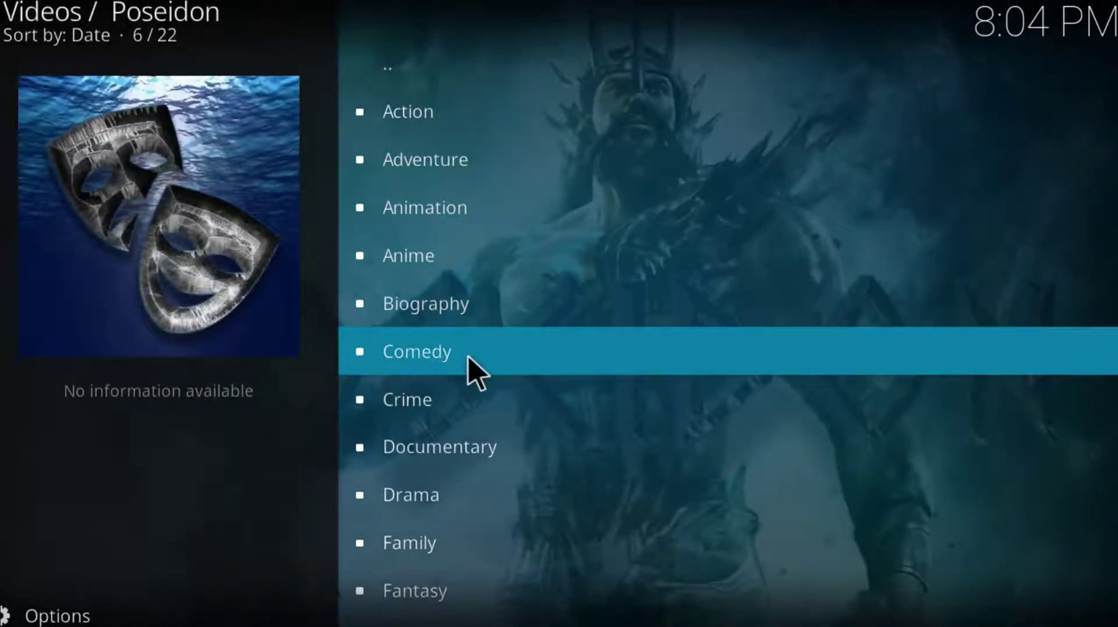
left_click(467, 357)
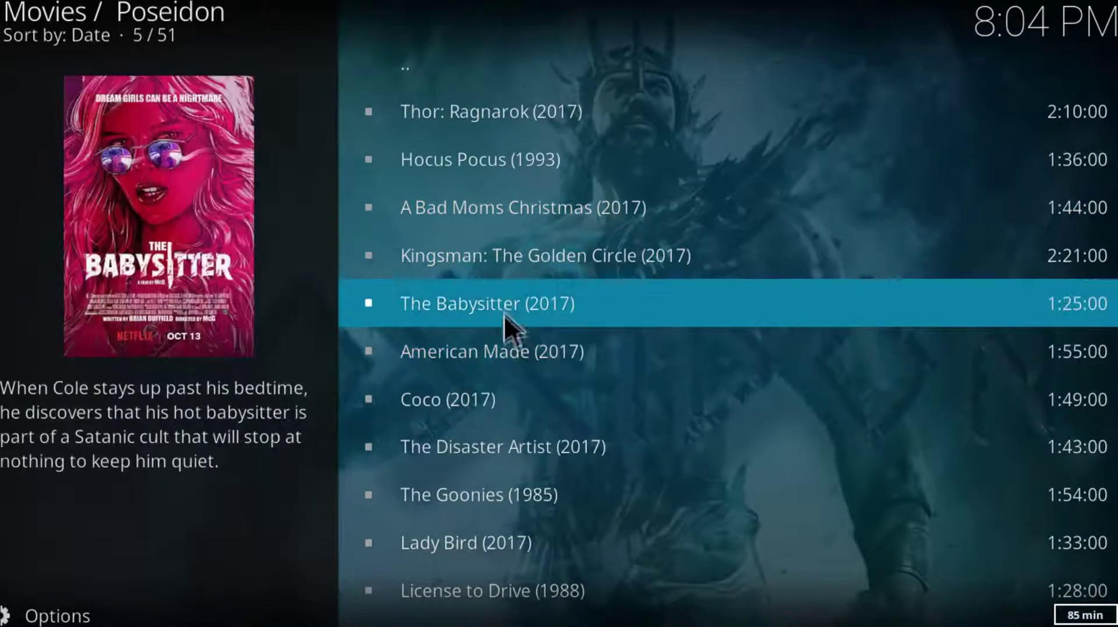
Play American Made (2017) through the first HD CARTOONHD Googlelink source, resuming from 00:23:18
right_click(496, 350)
left_click(715, 316)
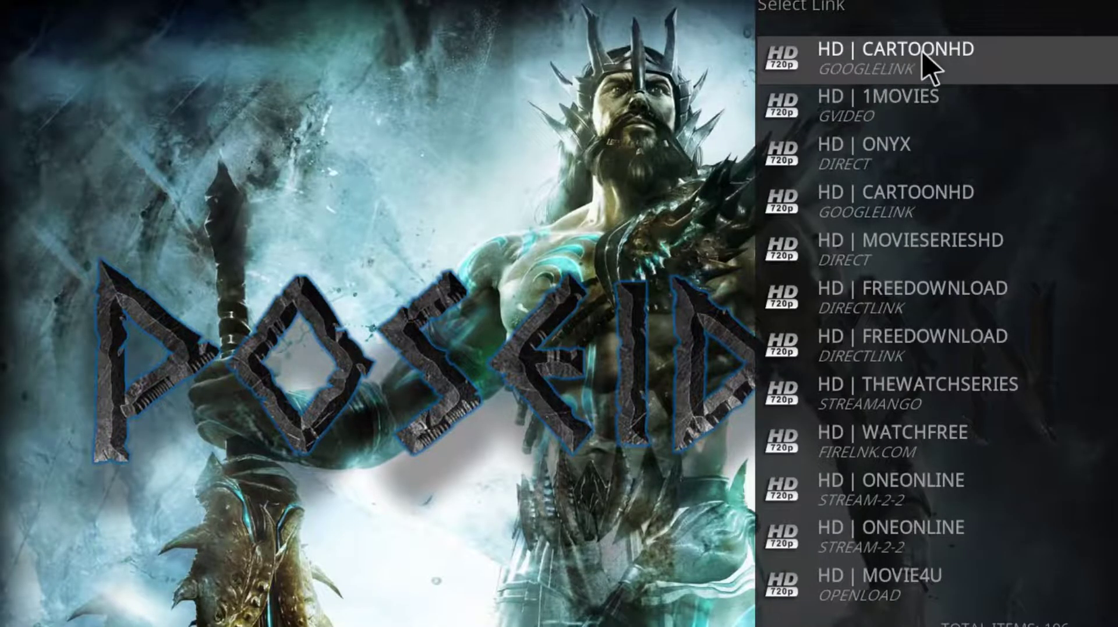
left_click(876, 65)
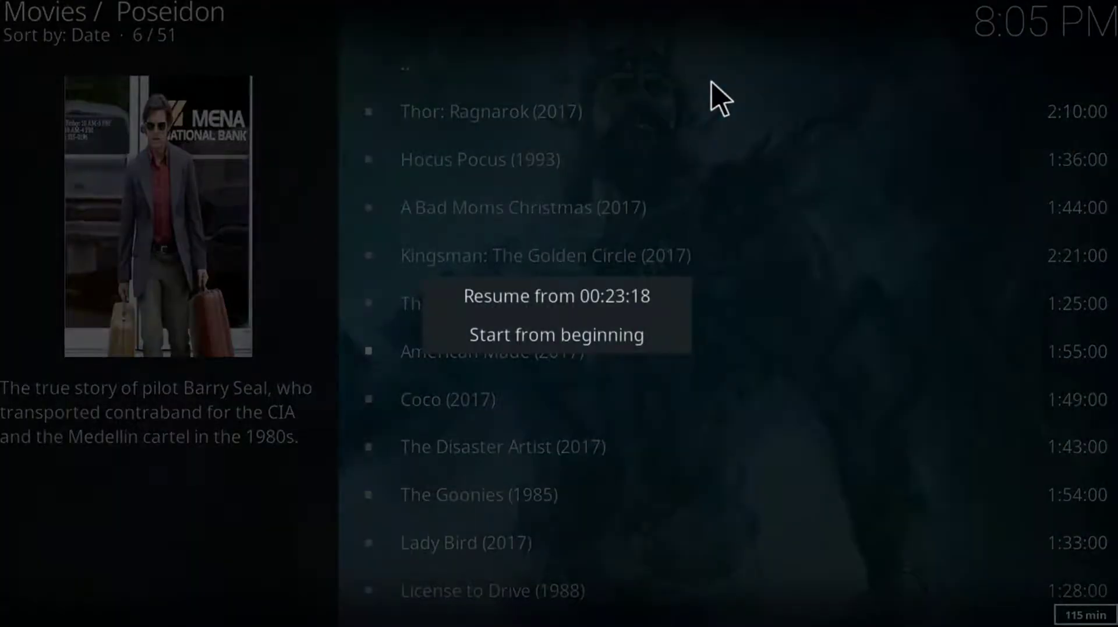
left_click(662, 300)
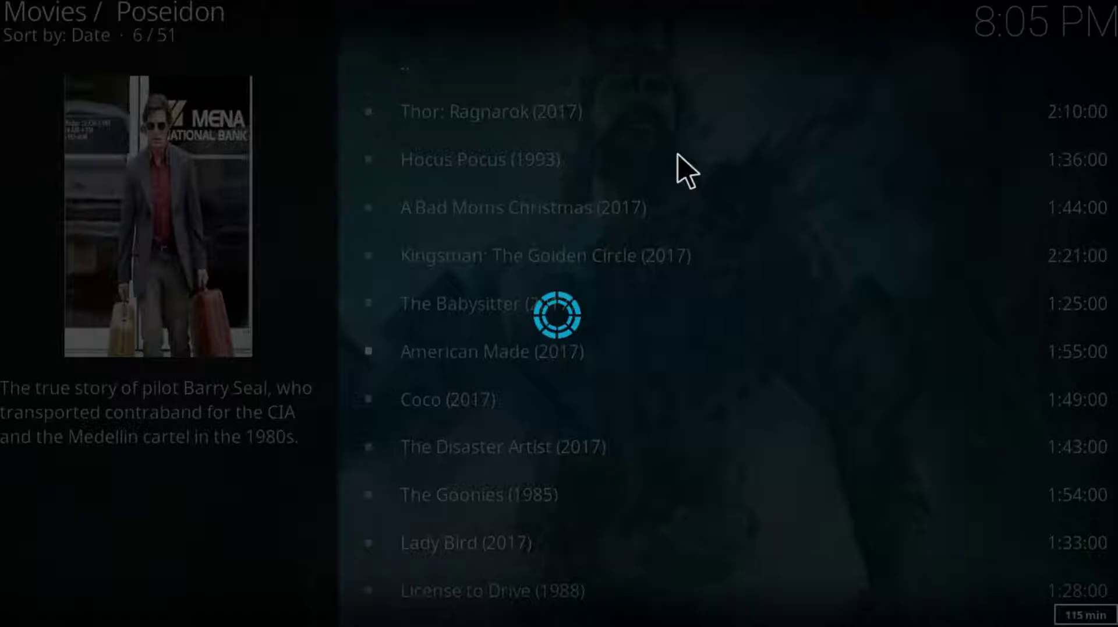